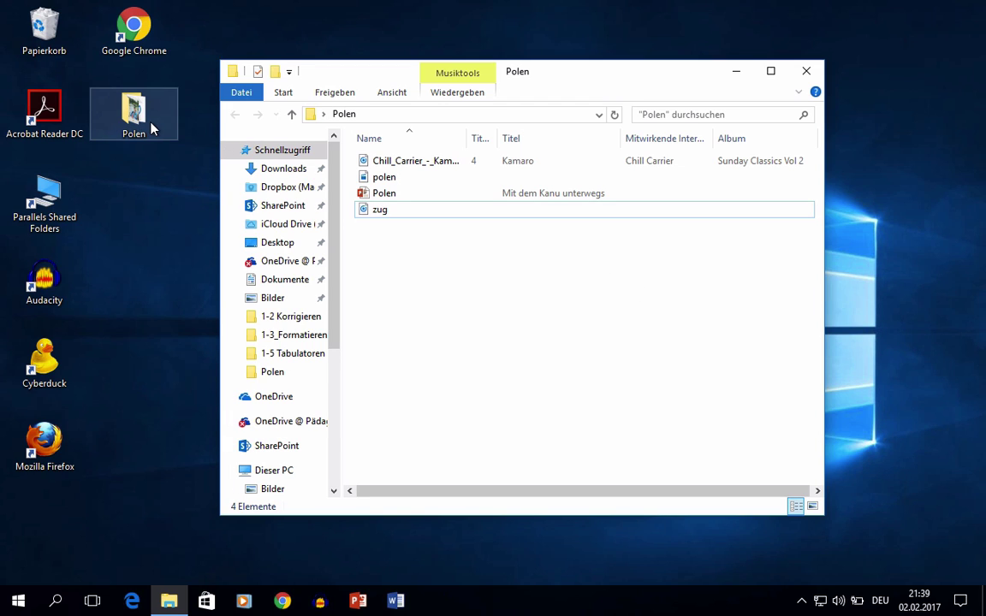
# Step: Open the Polen presentation from the Polen folder in File Explorer
pyautogui.doubleClick(382, 195)
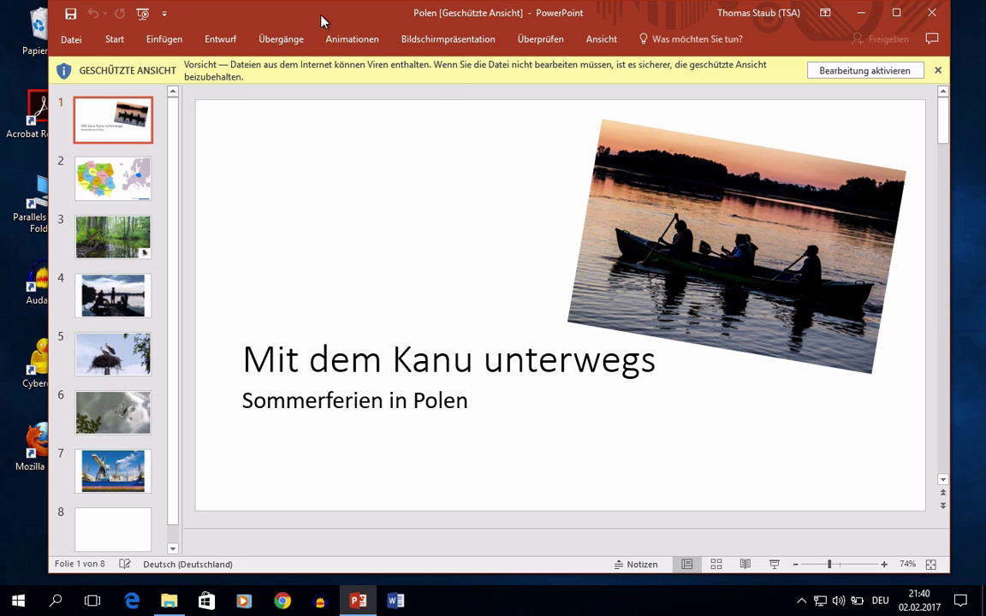
# Step: Enable editing on the protected Polen presentation and maximize the PowerPoint window
pyautogui.moveTo(320, 15); pyautogui.dragTo(286, 18)
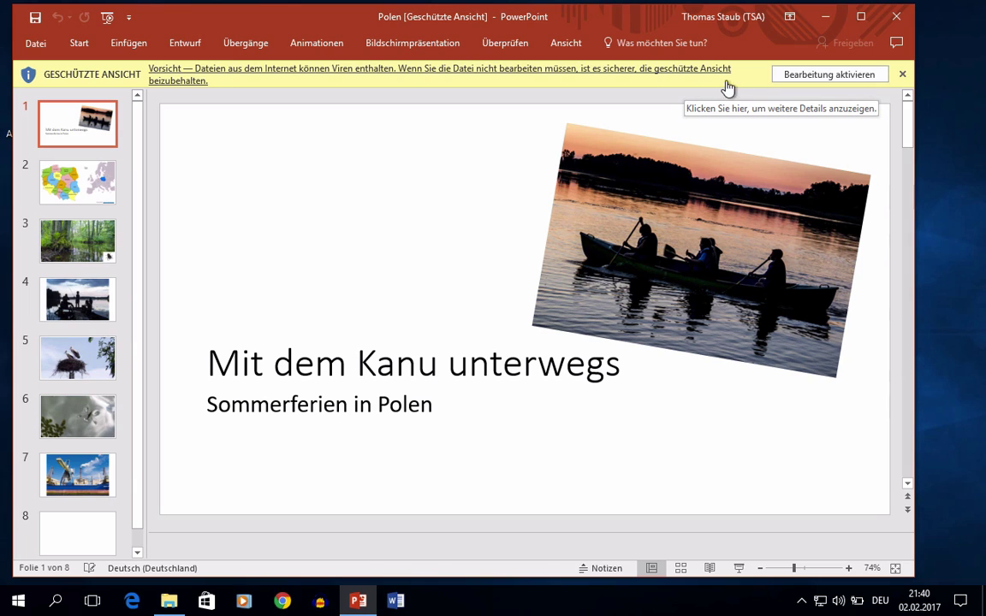
pyautogui.click(811, 76)
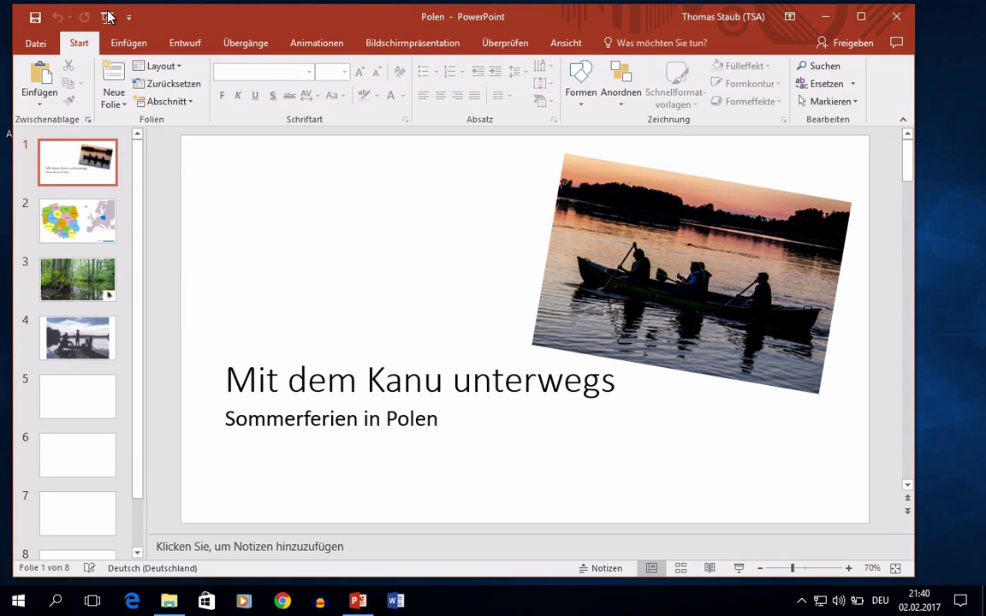
pyautogui.click(862, 17)
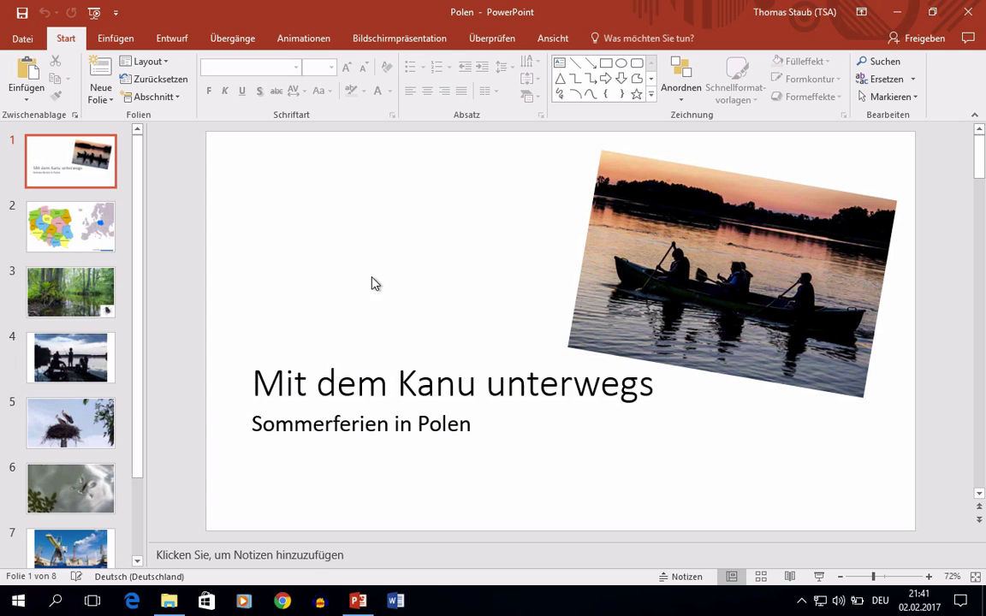
# Step: Apply the Himmel theme from the full Entwurf designs gallery
pyautogui.click(172, 38)
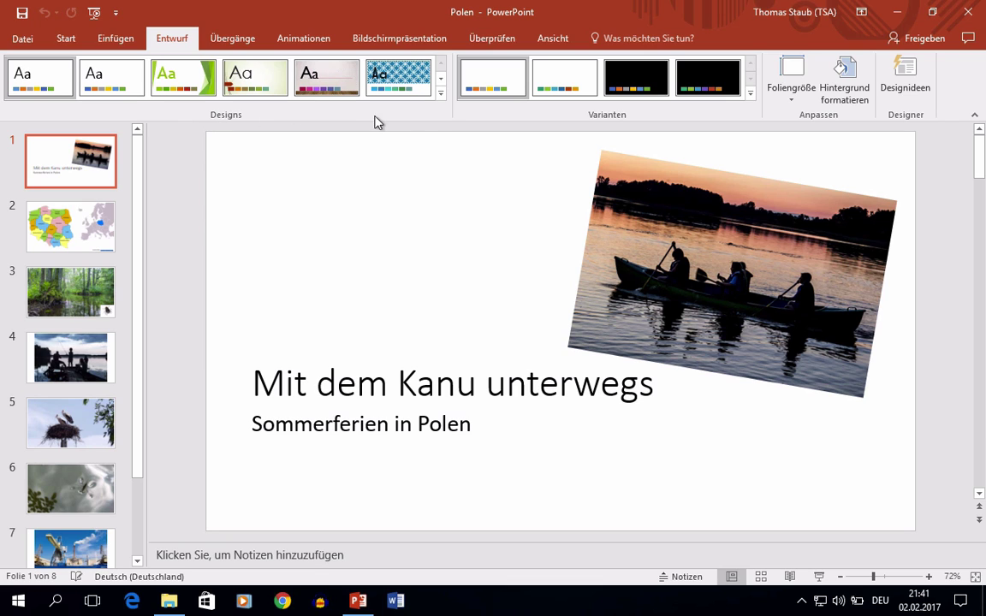
pyautogui.click(441, 93)
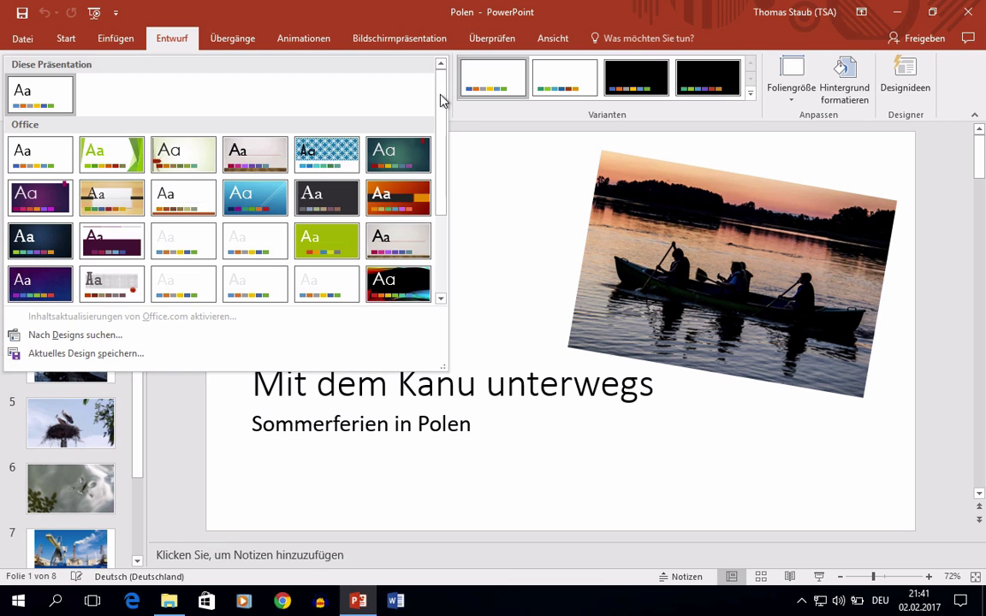
pyautogui.click(35, 279)
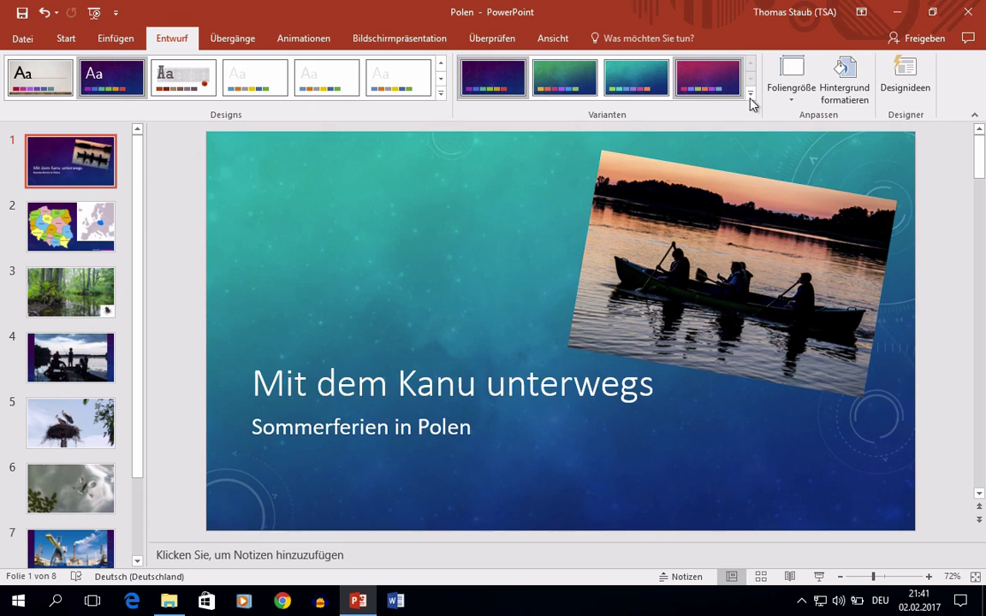
pyautogui.click(751, 92)
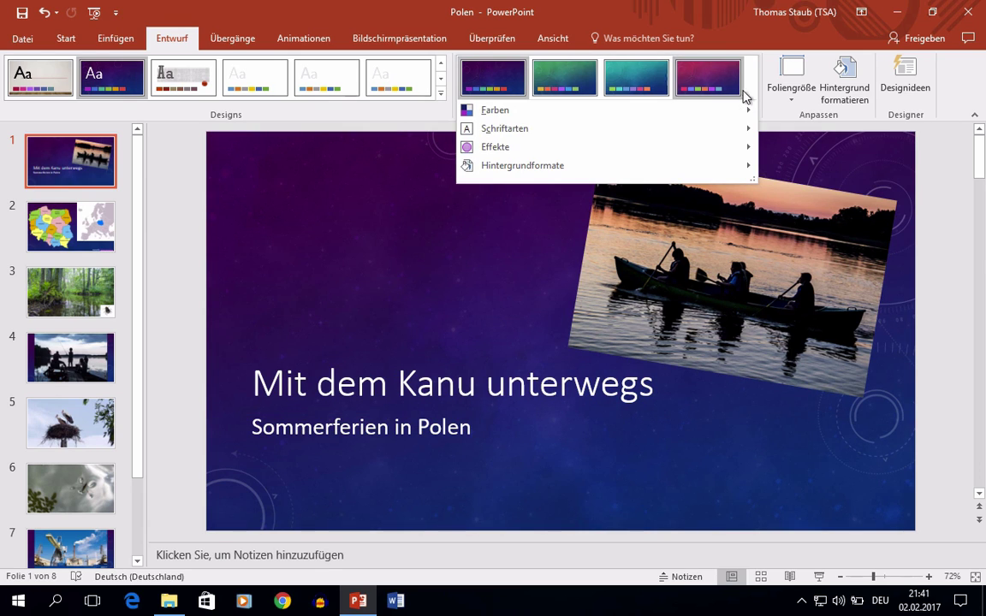
# Step: Preview the variant colours, fonts and effects, then choose the teal Himmel variant
pyautogui.moveTo(541, 130)
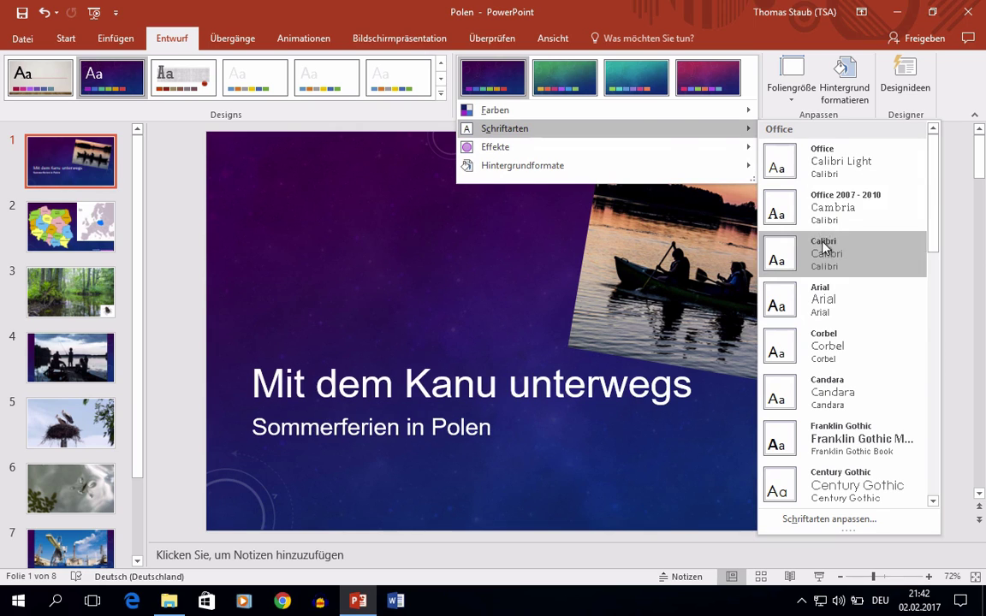
pyautogui.moveTo(570, 150)
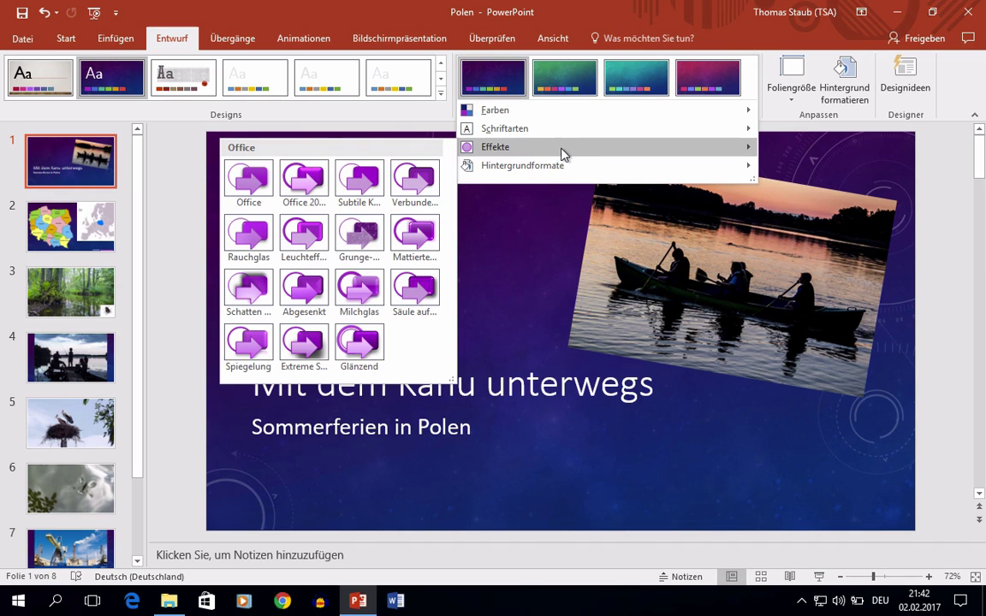
pyautogui.moveTo(554, 167)
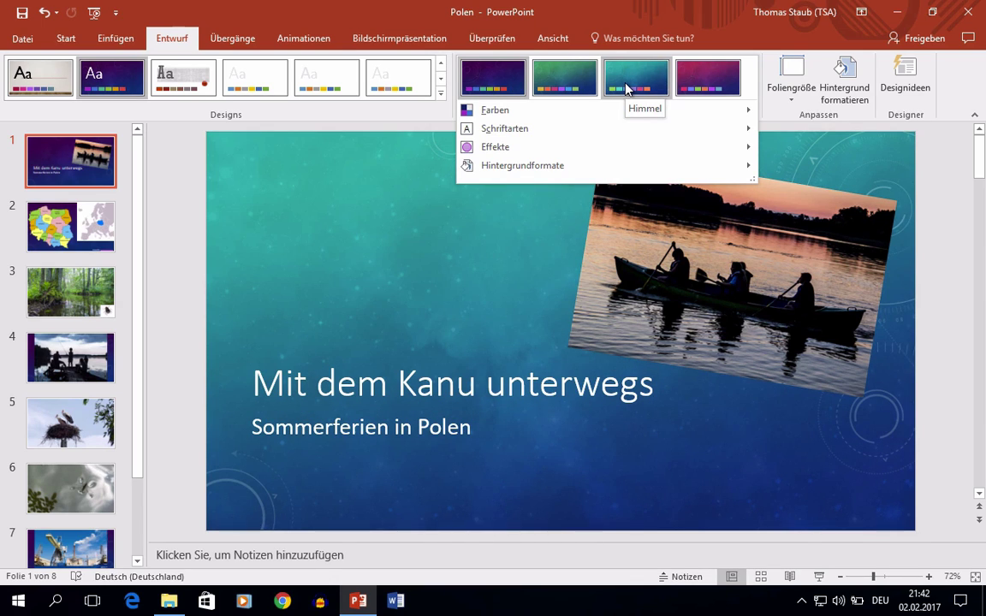
pyautogui.click(625, 88)
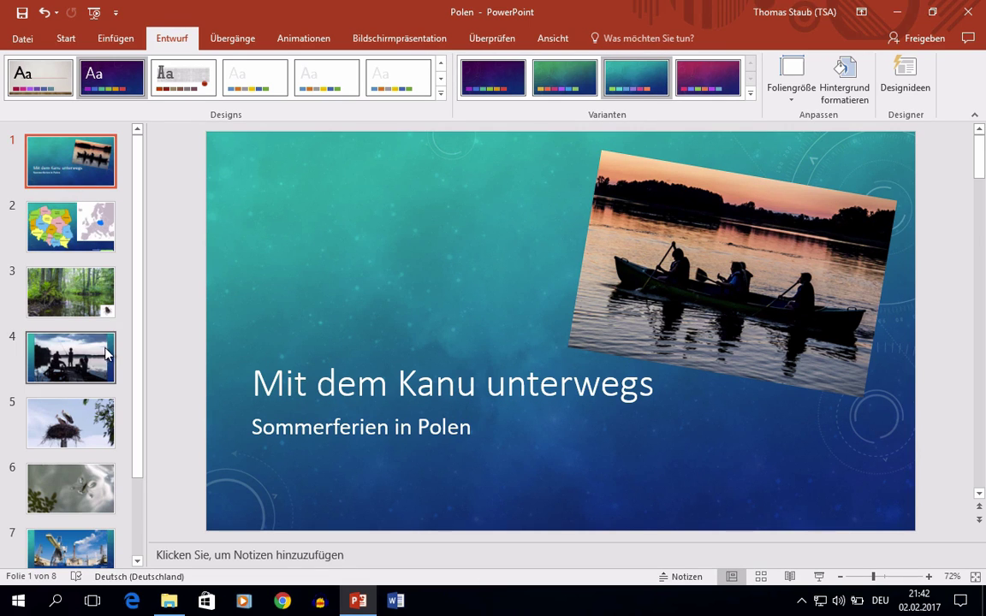
# Step: Check slide 4's fishing photo, then return to slide 3 with the forest river photo
pyautogui.click(65, 261)
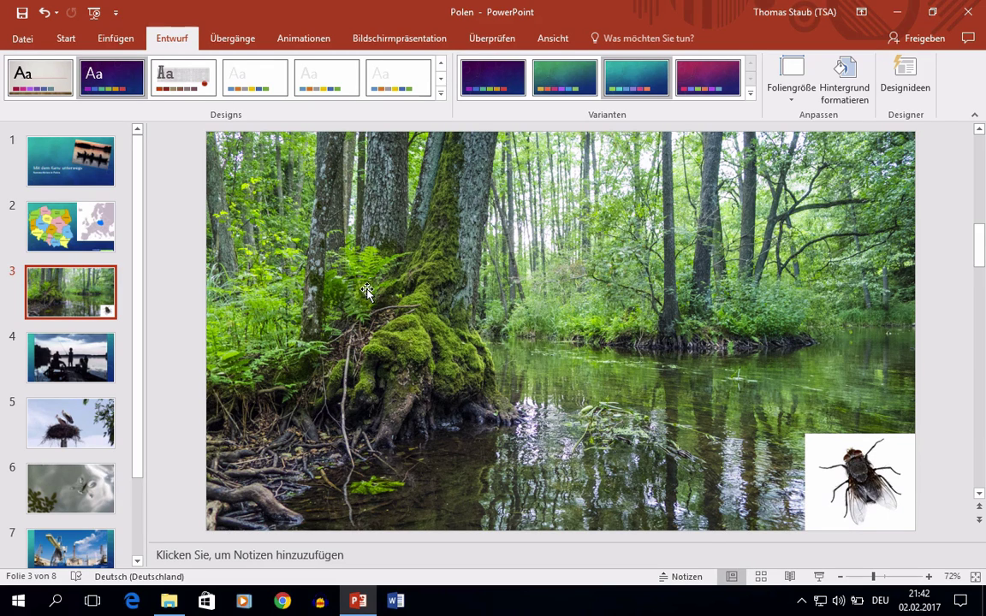
pyautogui.click(86, 371)
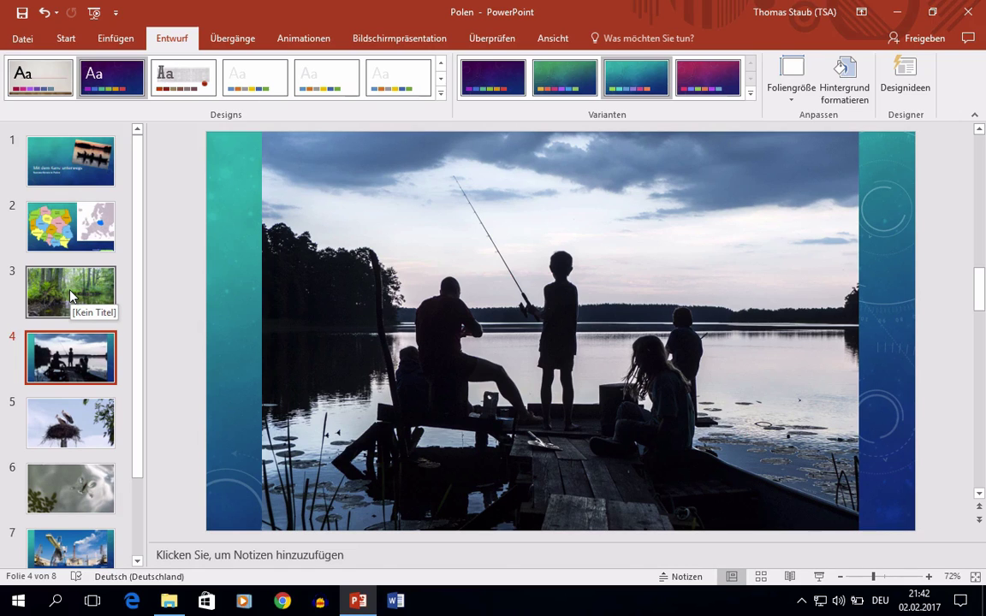
pyautogui.click(71, 293)
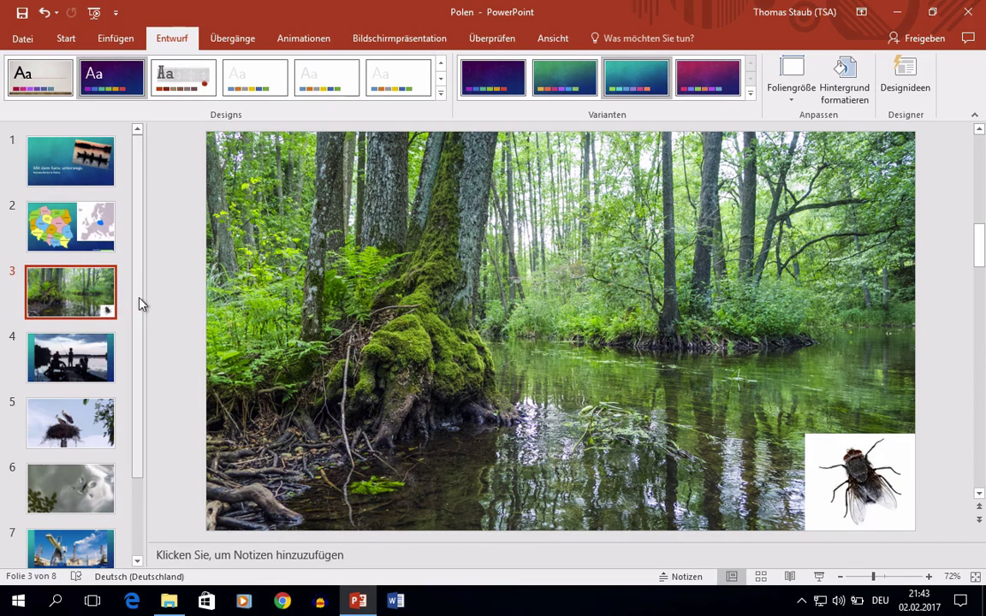
# Step: Select slides 3 through 8 and bring up Hintergrund formatieren
pyautogui.scroll(-1, 137, 407)
pyautogui.scroll(-3, 129, 445)
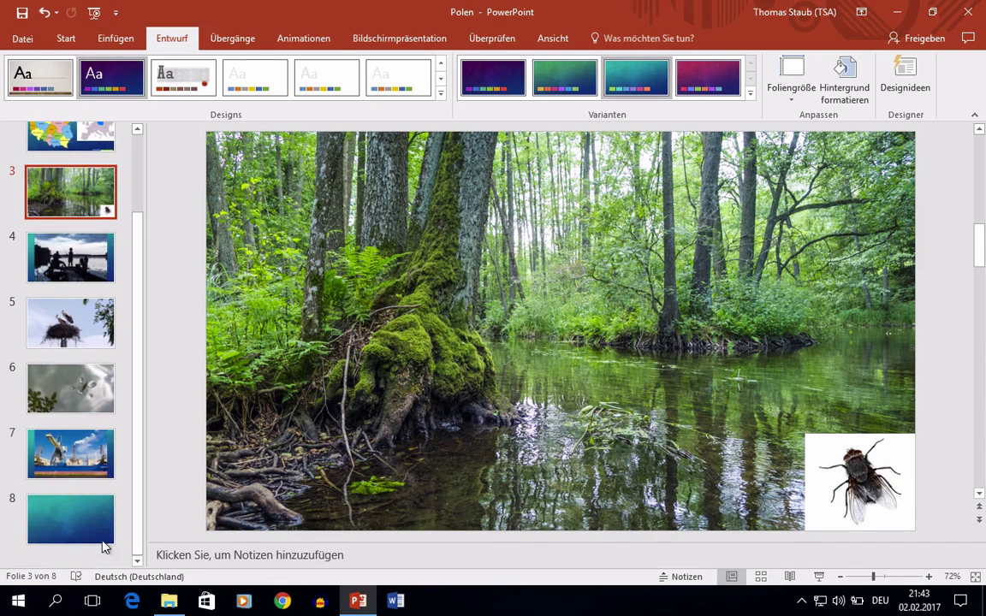
pyautogui.press('shift')
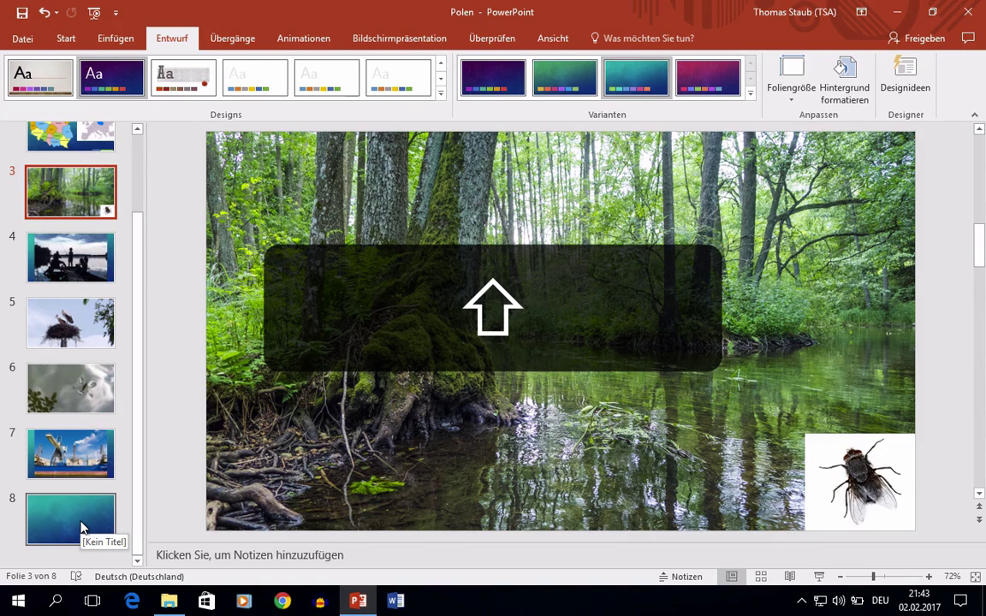
pyautogui.keyDown('shift'); pyautogui.click(83, 527); pyautogui.keyUp('shift')
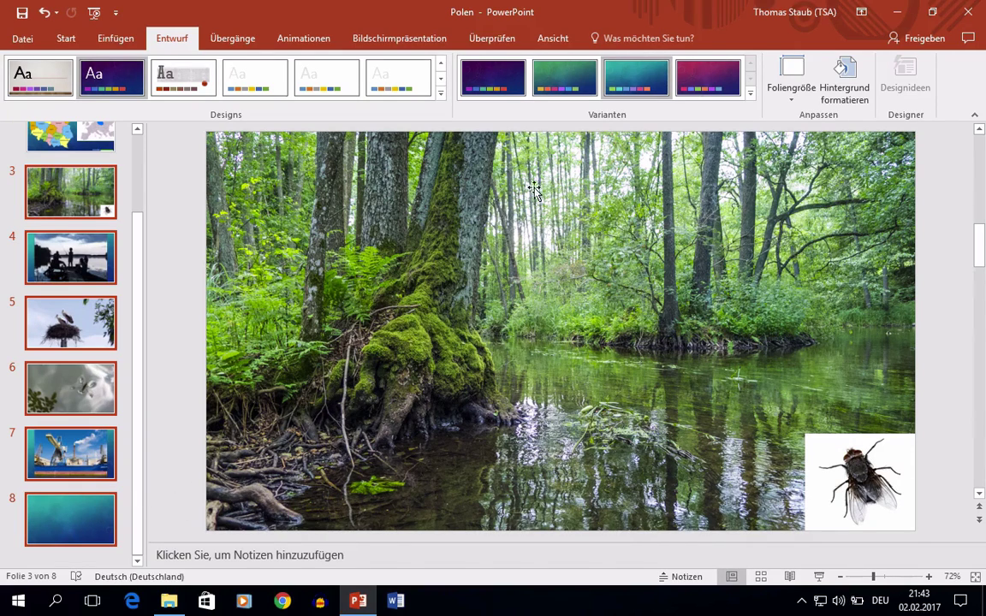
pyautogui.click(858, 88)
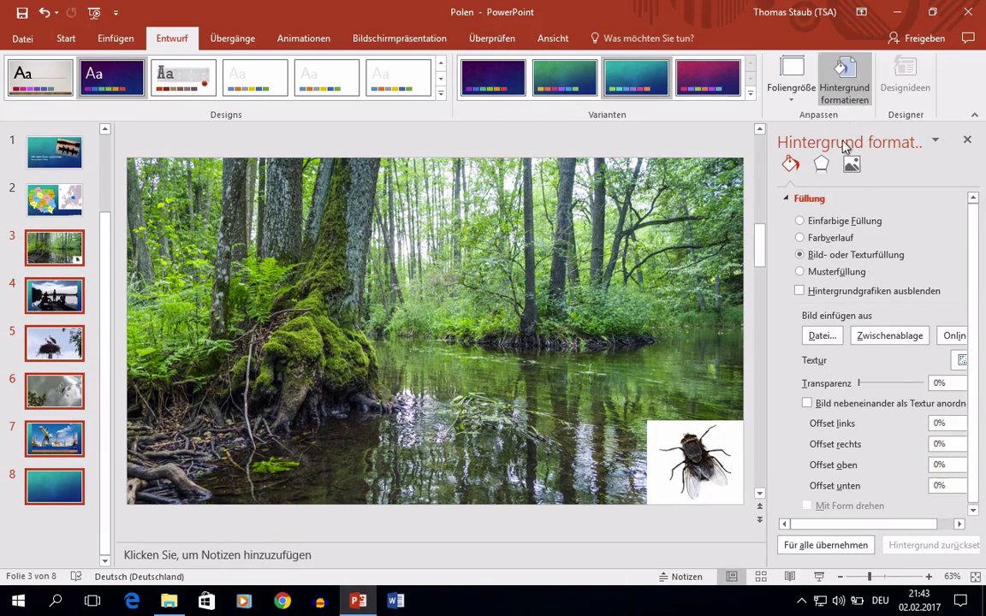
# Step: Give the selected slides a solid black background fill
pyautogui.click(800, 222)
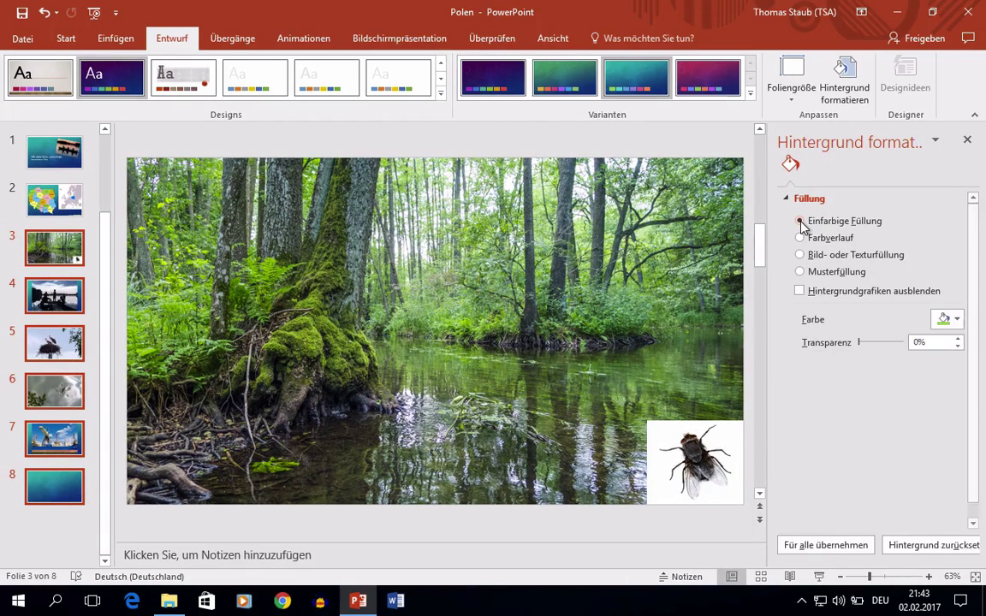
pyautogui.click(948, 320)
pyautogui.click(857, 370)
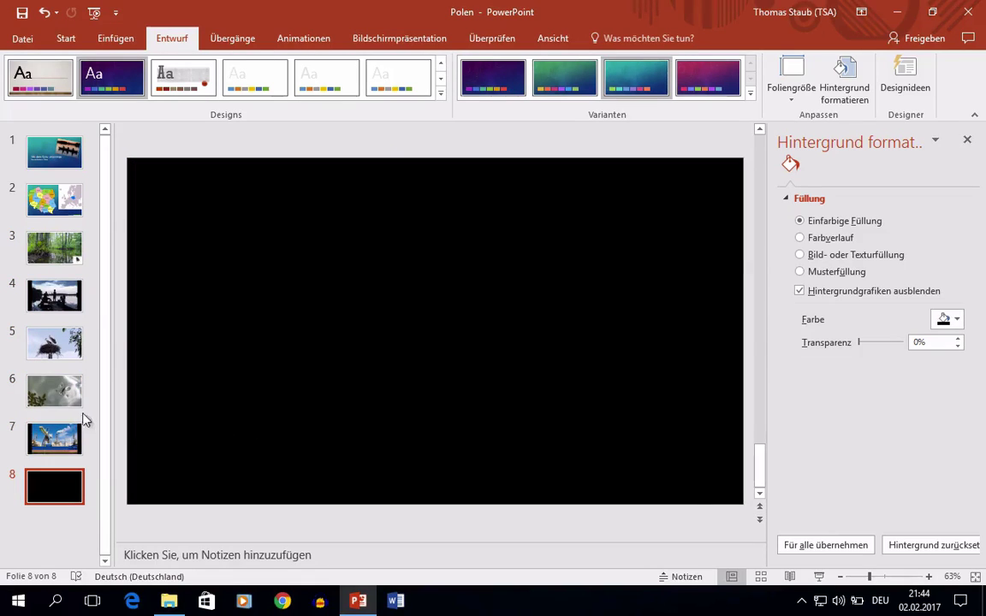
# Step: Check the new plain background on slides 7, 6, 5 and 4
pyautogui.click(54, 435)
pyautogui.click(56, 387)
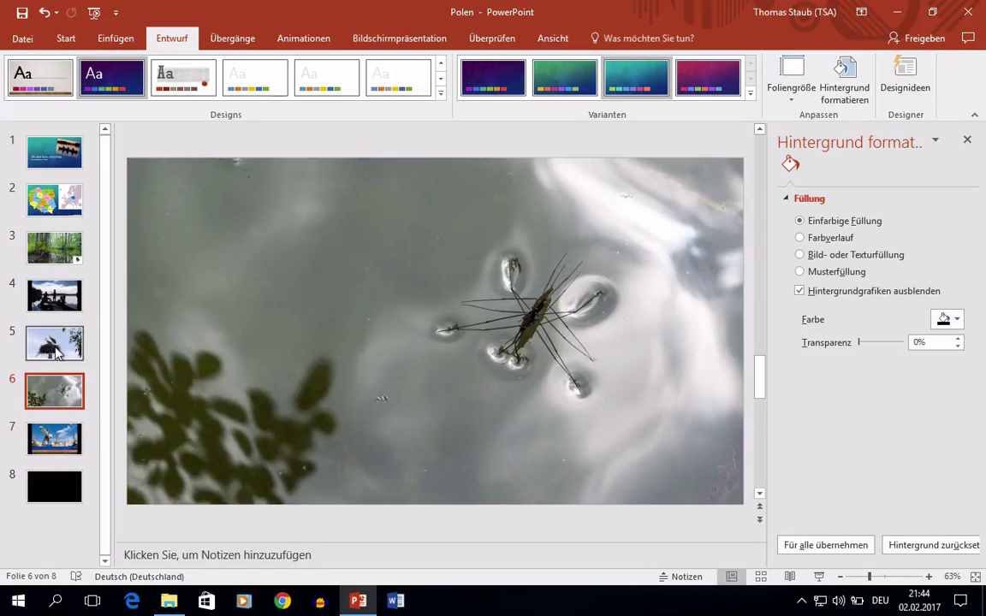
pyautogui.click(55, 343)
pyautogui.click(59, 306)
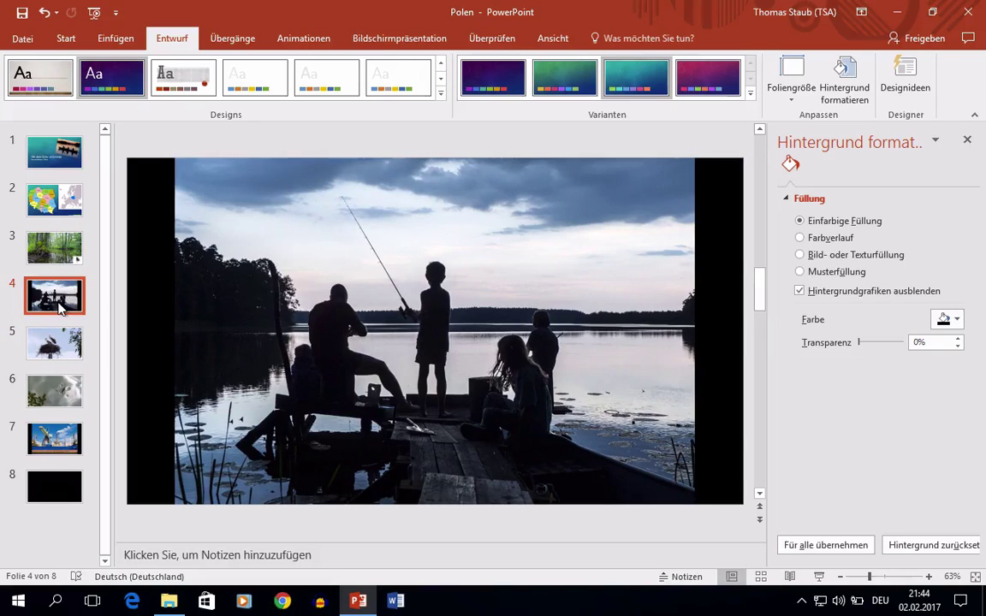